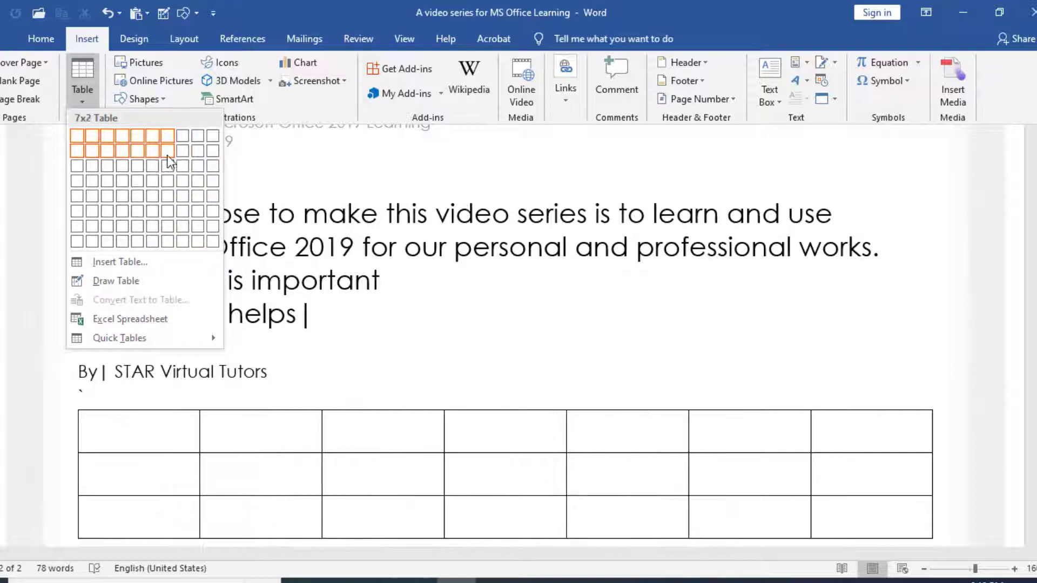
Try inserting a table of five columns and three rows below the byline, and undo the insertion
click(145, 178)
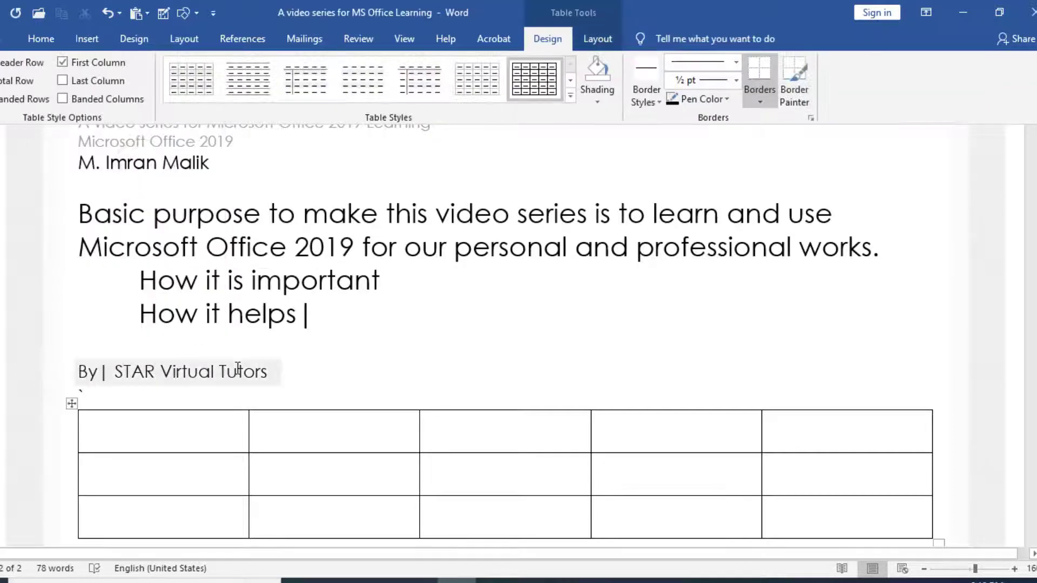
scroll(238, 369, down, 1)
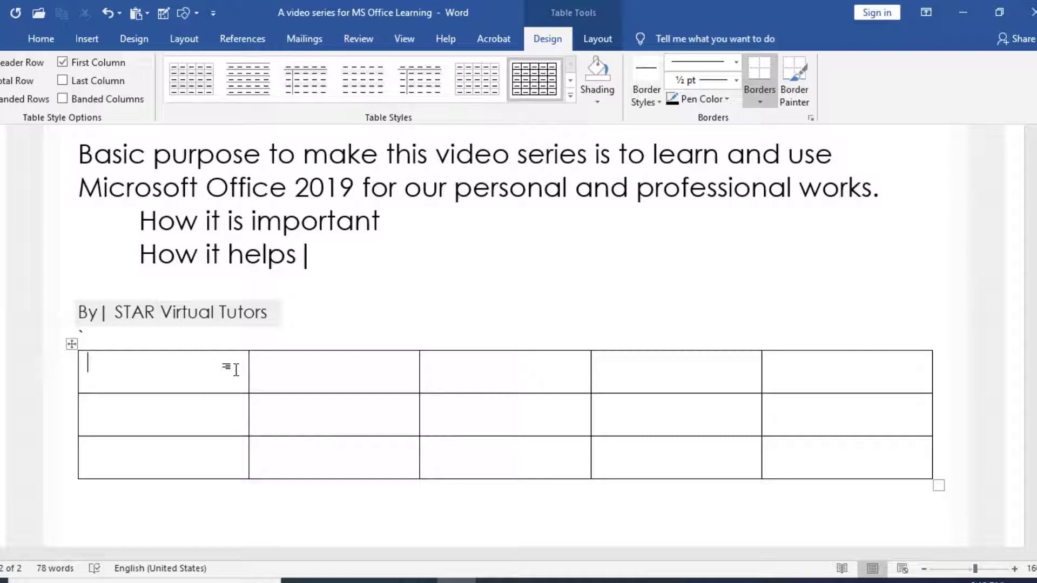
key(ctrl+z)
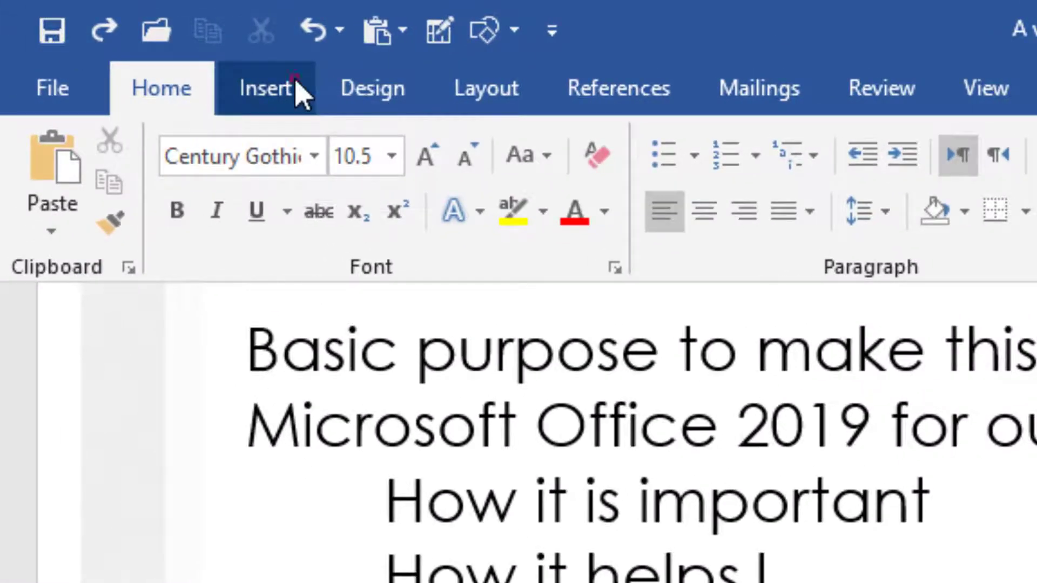
Insert a table with 15 columns and 3 rows below the byline, keeping the automatic fixed column width
click(289, 93)
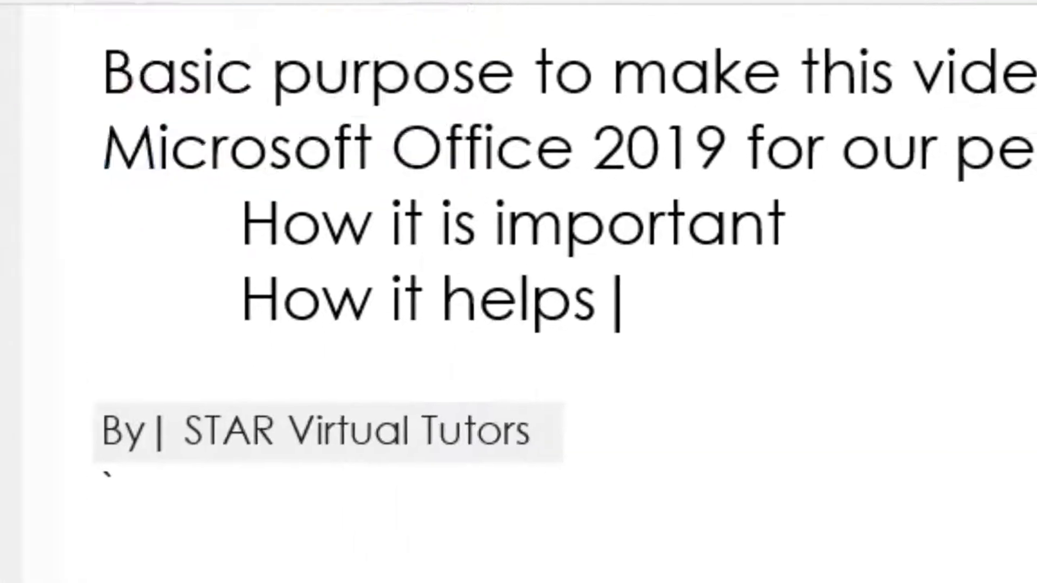
click(261, 227)
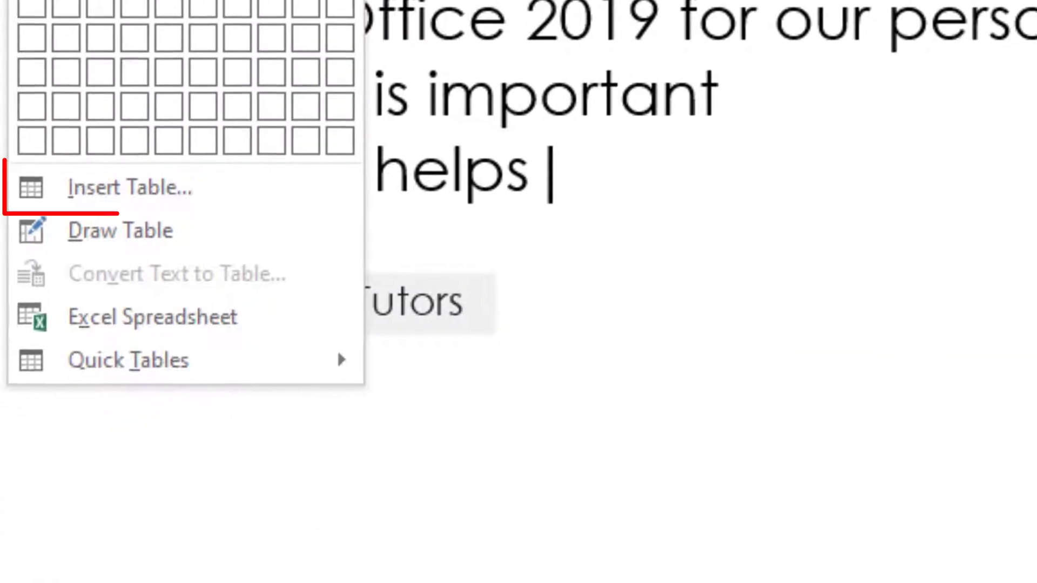
click(179, 197)
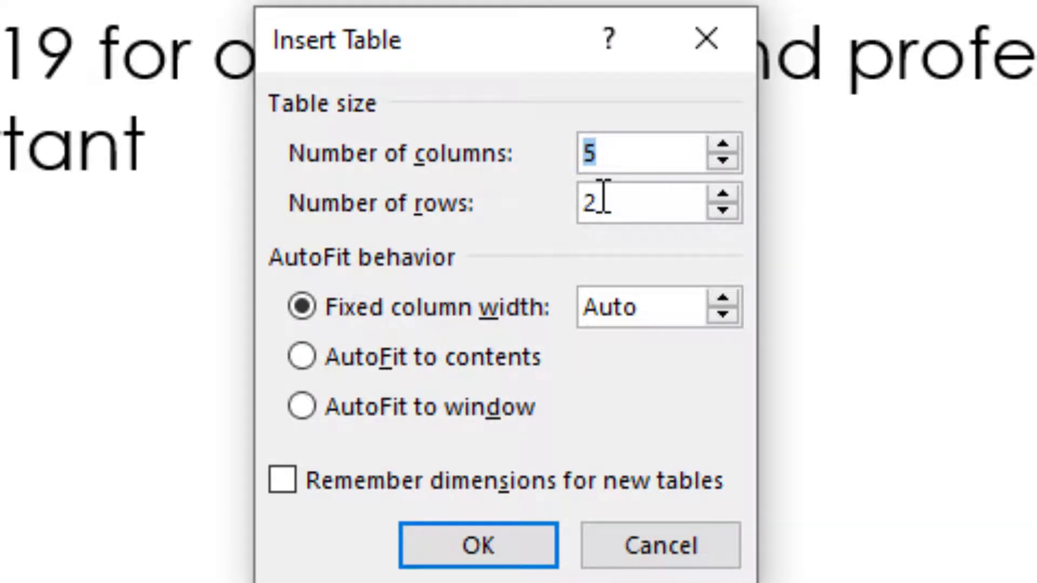
click(732, 151)
click(733, 152)
click(732, 151)
click(732, 151)
click(732, 151)
click(732, 151)
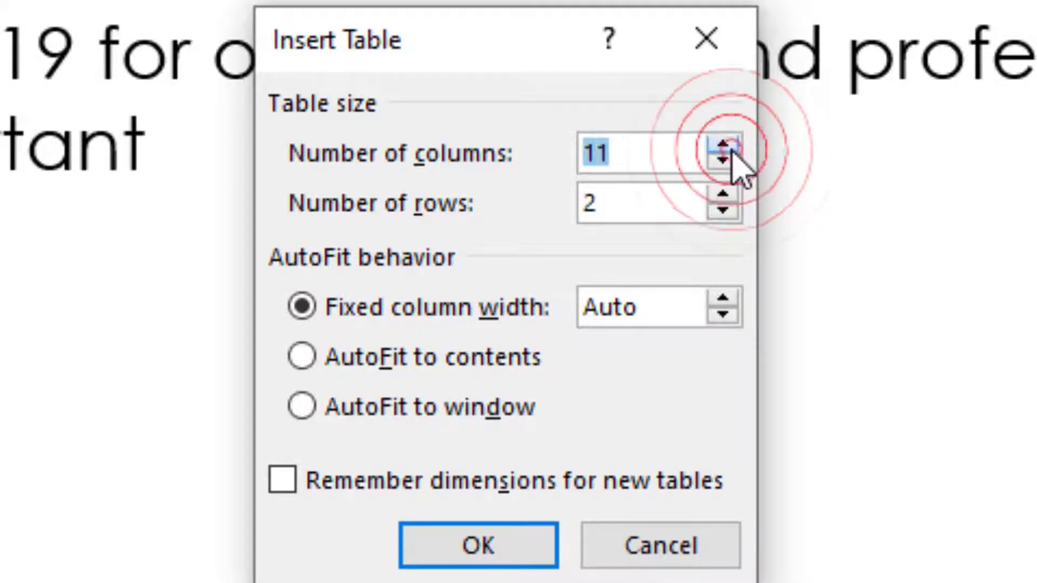
click(732, 150)
click(732, 150)
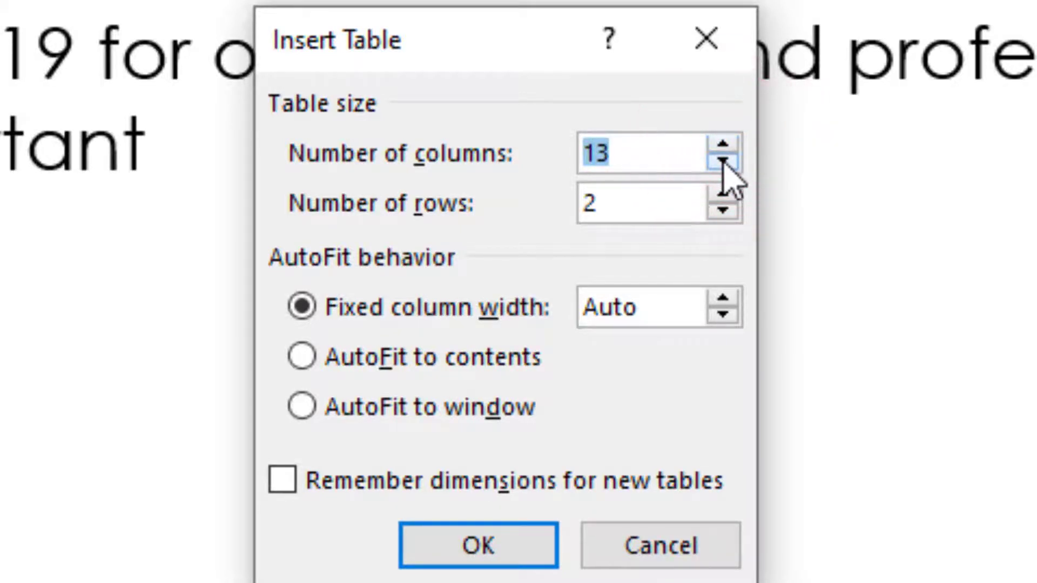
click(723, 145)
click(723, 144)
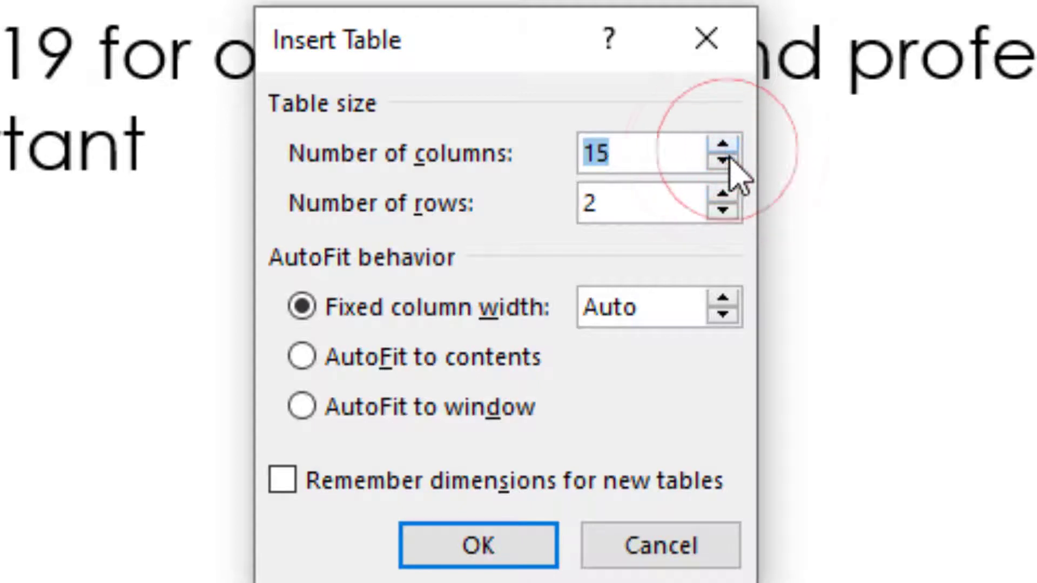
click(722, 193)
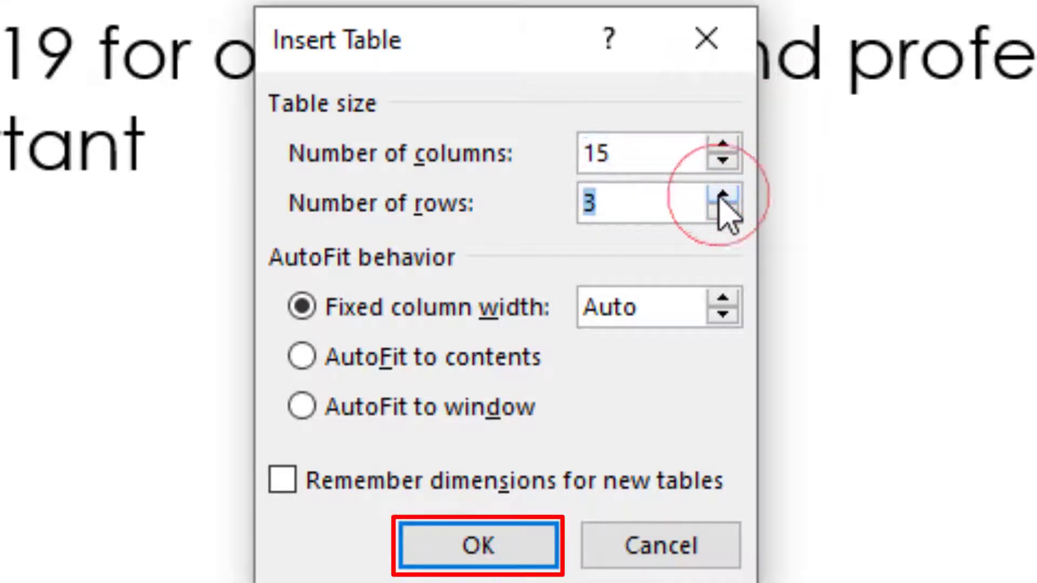
click(512, 562)
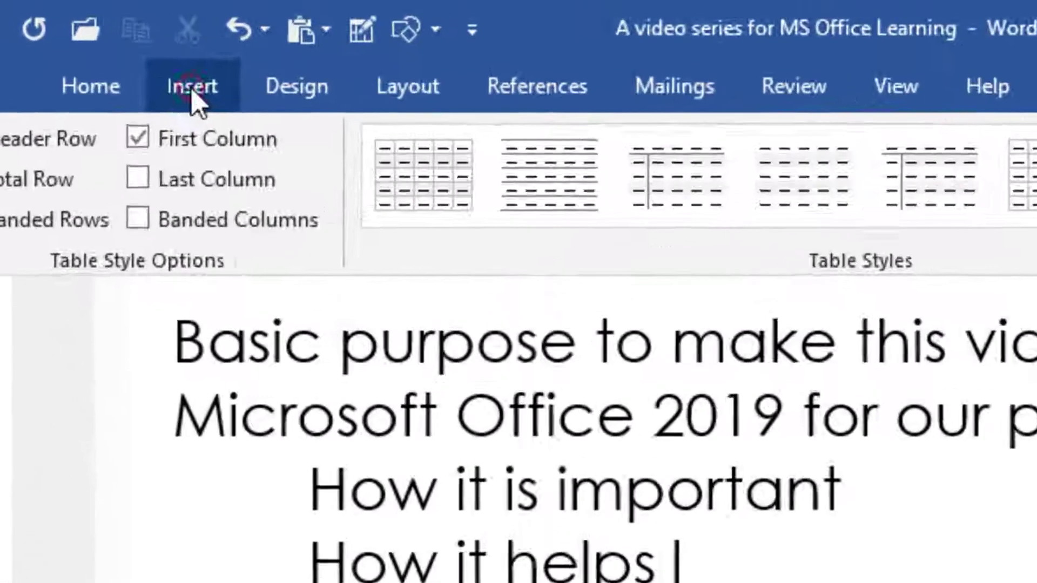
Draw a freehand one-row table divided into five cells of uneven width below the byline
click(87, 40)
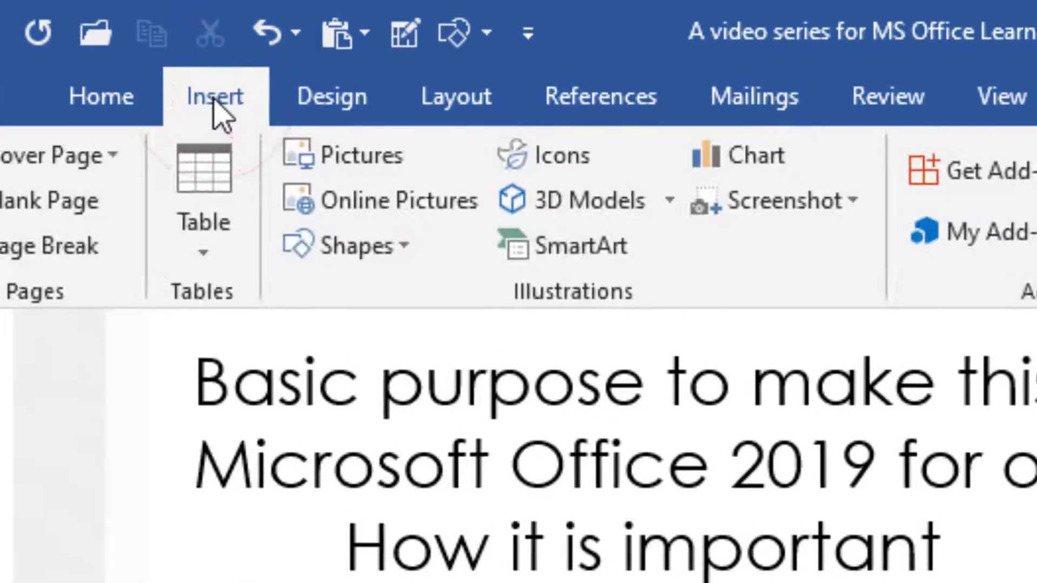
click(227, 264)
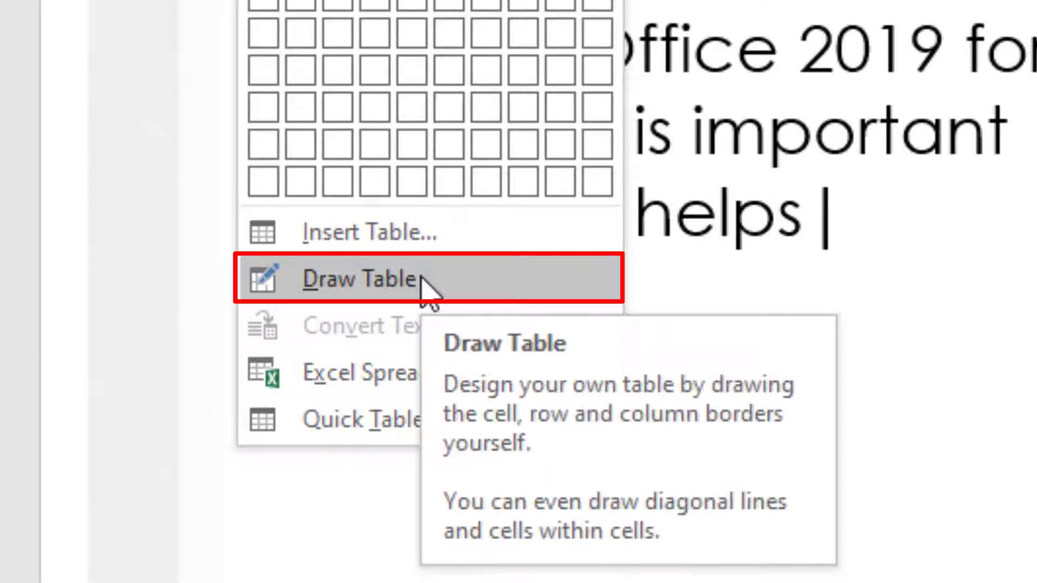
click(422, 278)
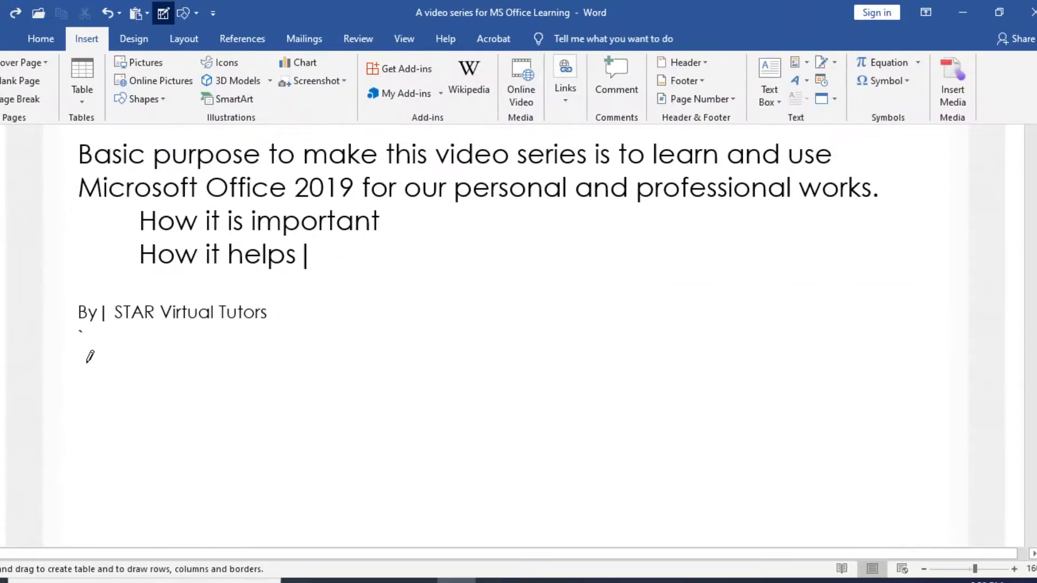
mouse_move(86, 363)
mouse_down()
mouse_move(296, 399)
mouse_move(381, 385)
mouse_move(778, 375)
mouse_move(687, 388)
mouse_up()
drag(687, 388, 850, 381)
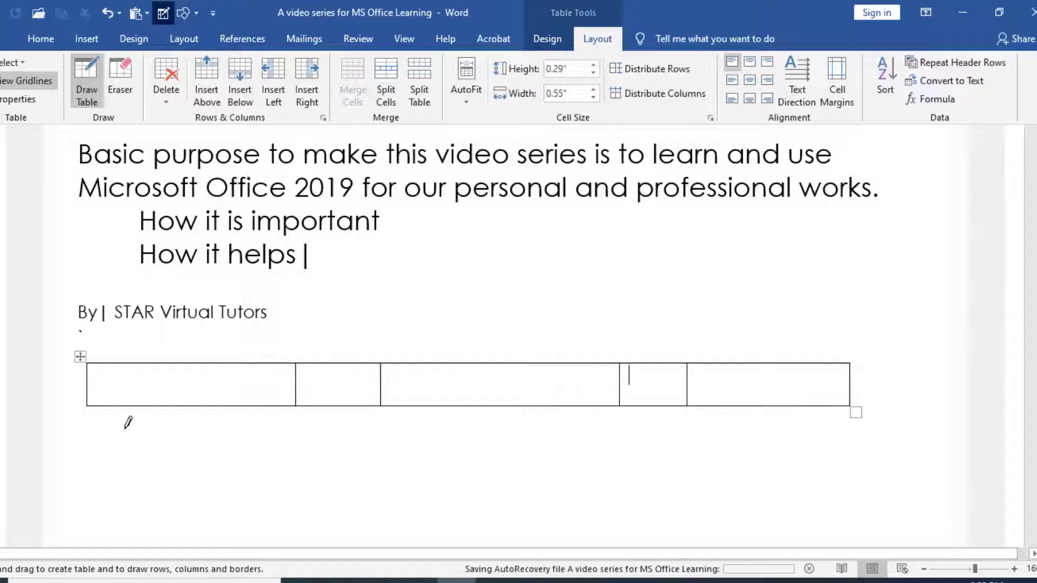
Draw a separate box beneath the first cell and an extra cell directly under the second cell of the drawn table
drag(112, 408, 266, 450)
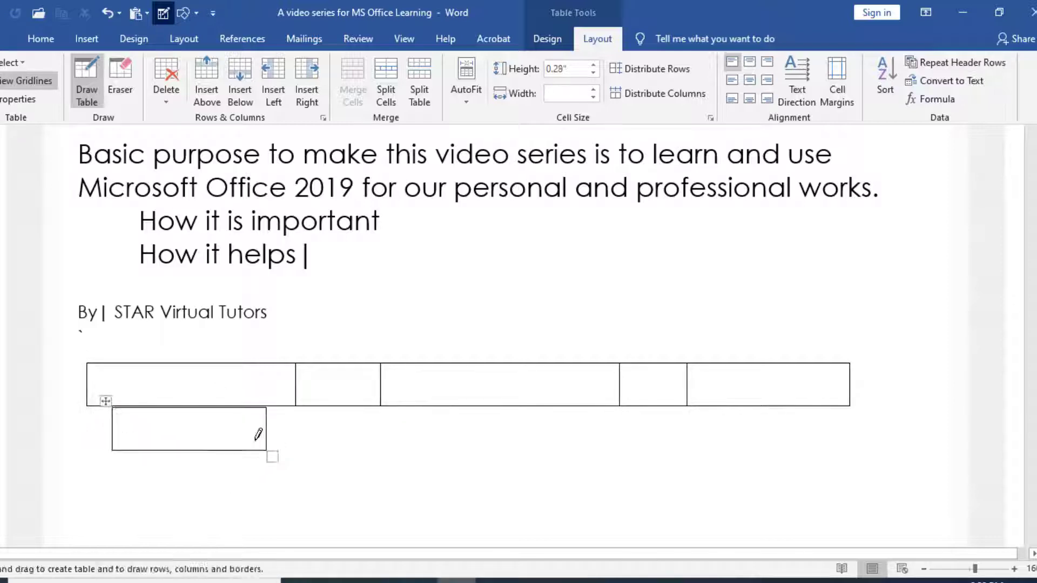
mouse_move(299, 401)
mouse_down()
mouse_move(363, 471)
mouse_move(390, 439)
mouse_move(381, 437)
mouse_up()
drag(296, 420, 370, 428)
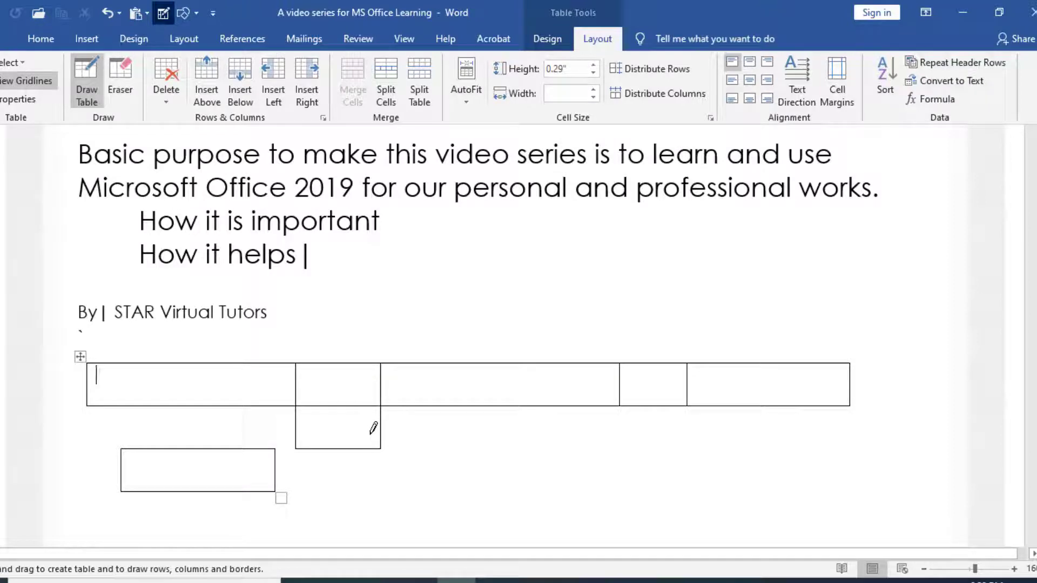
Undo all the hand-drawn table cells until the area below the byline is empty
key(ctrl+z)
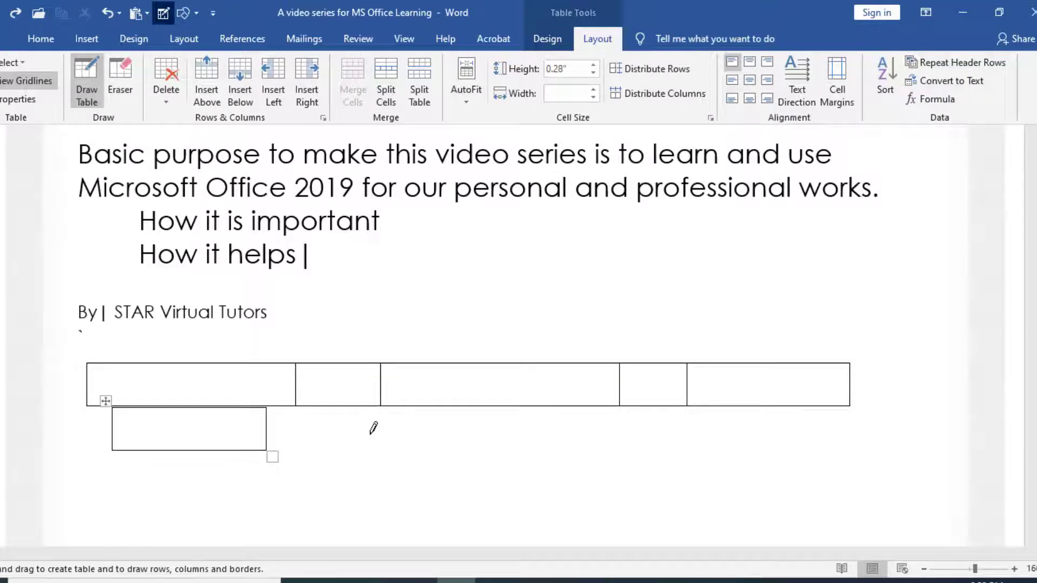
key(ctrl+z)
key(ctrl+z)
key(ctrl+z)
key(ctrl+z)
key(ctrl+z)
key(ctrl+z)
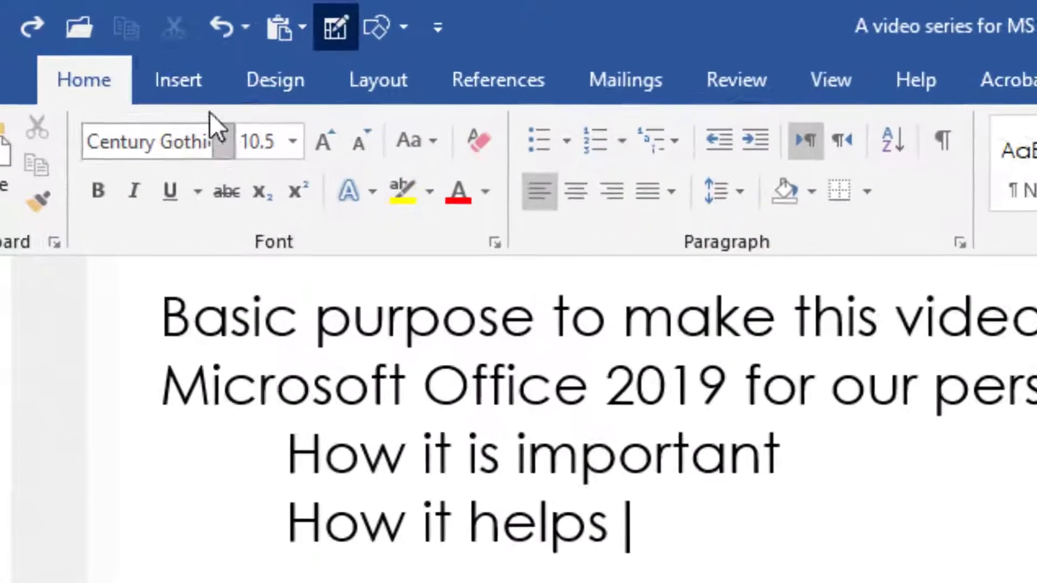
click(86, 38)
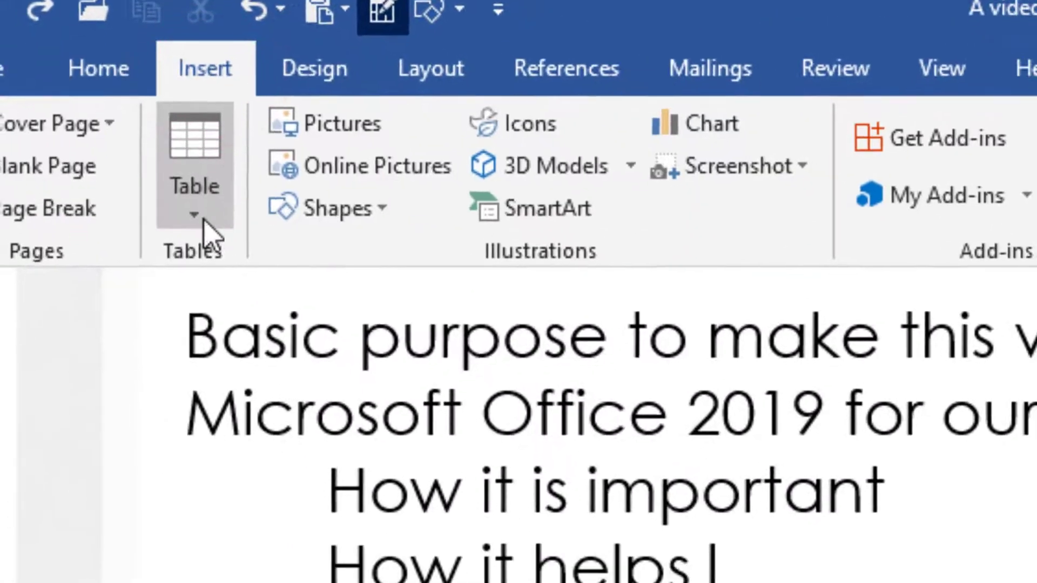
click(204, 221)
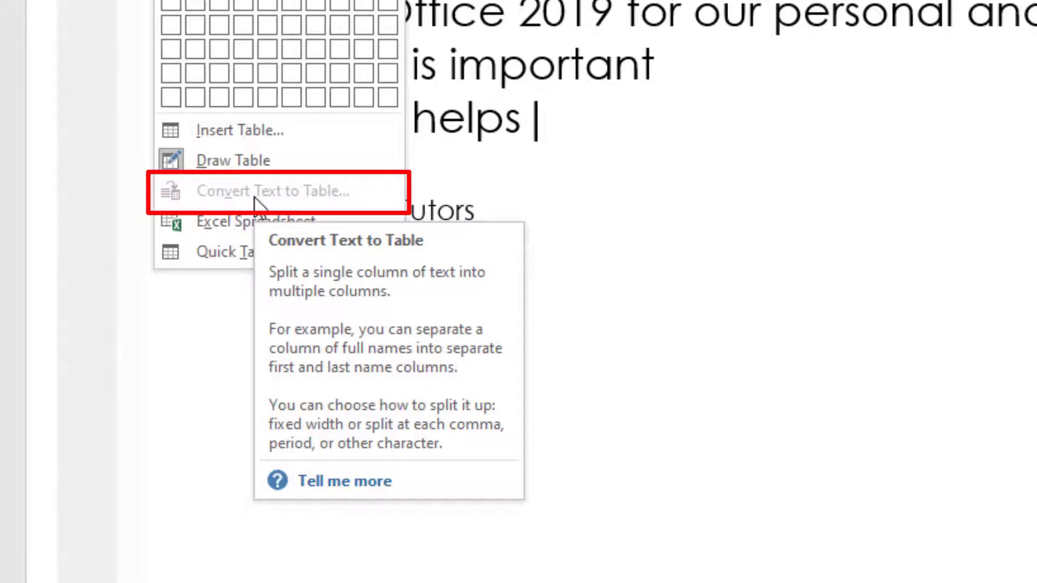
click(694, 170)
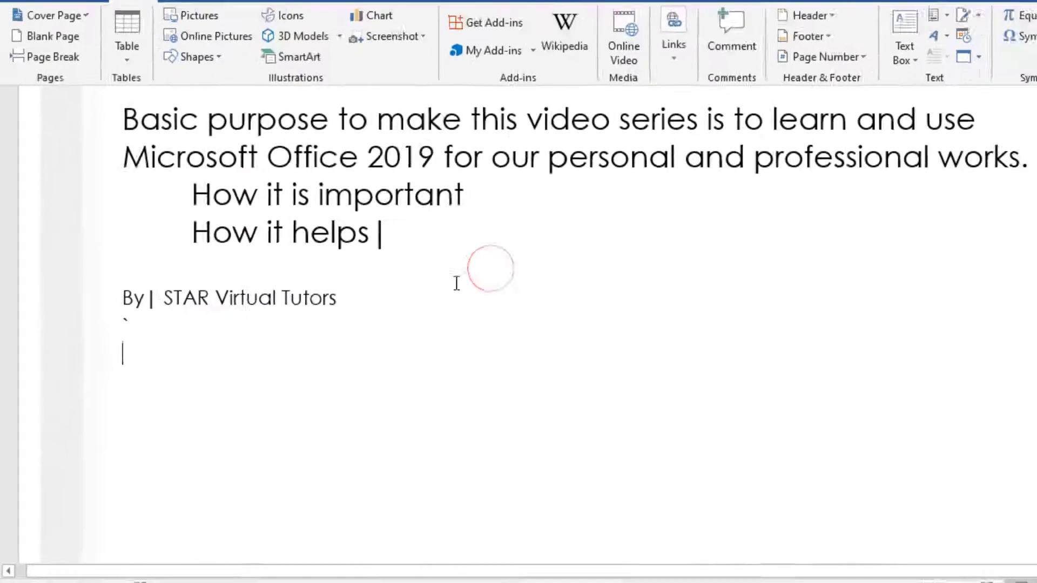
Convert the text from "Basic purpose" through "How it helps" into a three-column table, separating the text at paragraphs
drag(123, 115, 404, 219)
mouse_move(365, 248)
mouse_down()
mouse_move(370, 260)
mouse_move(371, 233)
mouse_move(379, 261)
mouse_up()
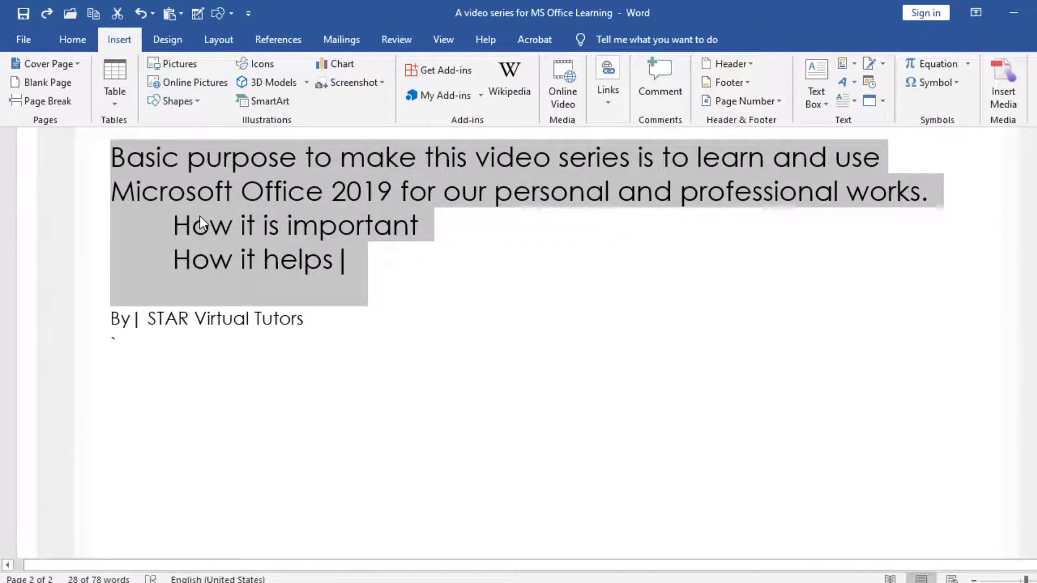
click(125, 99)
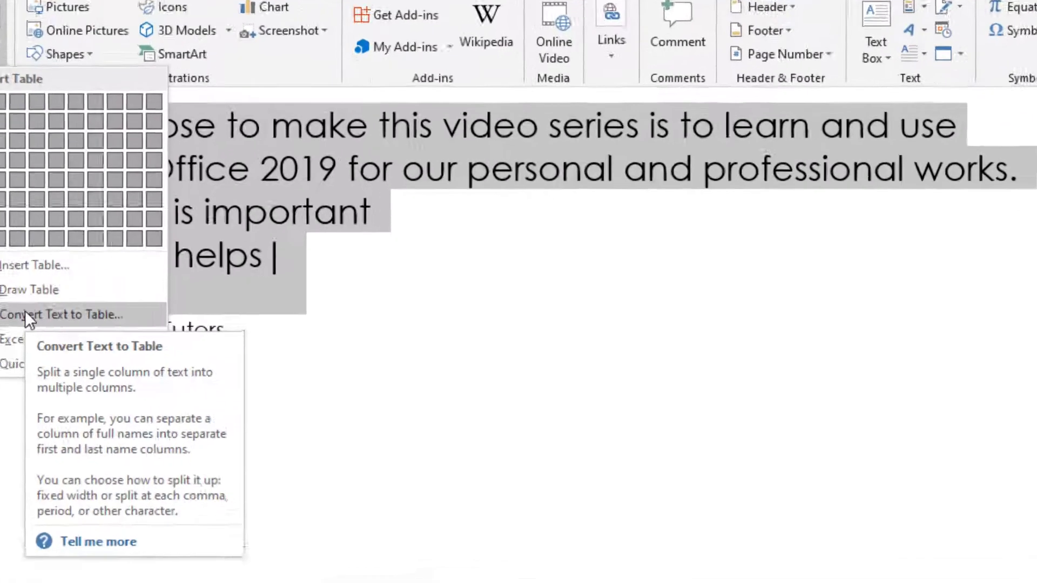
click(147, 305)
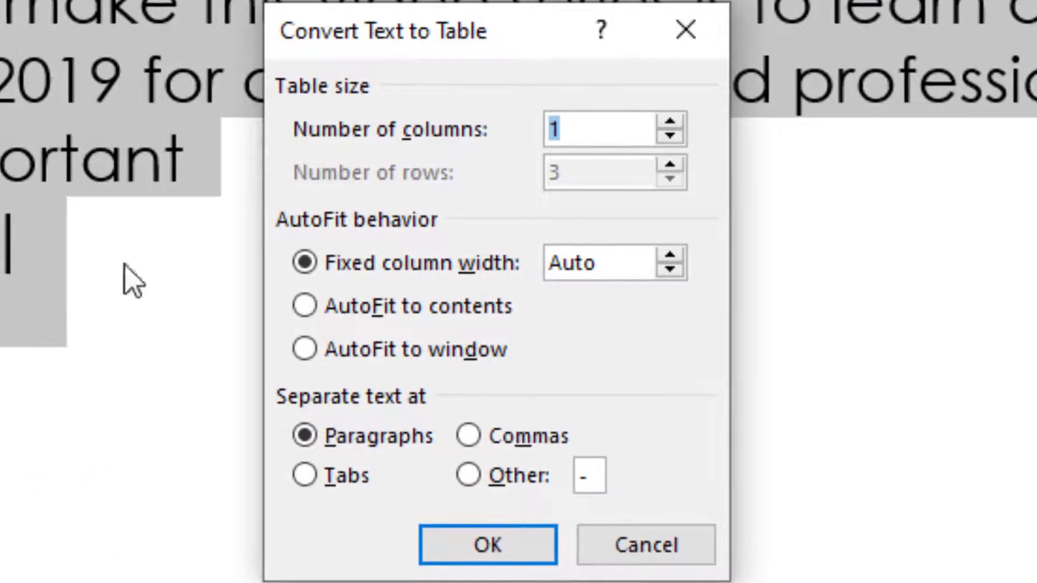
click(671, 122)
click(671, 122)
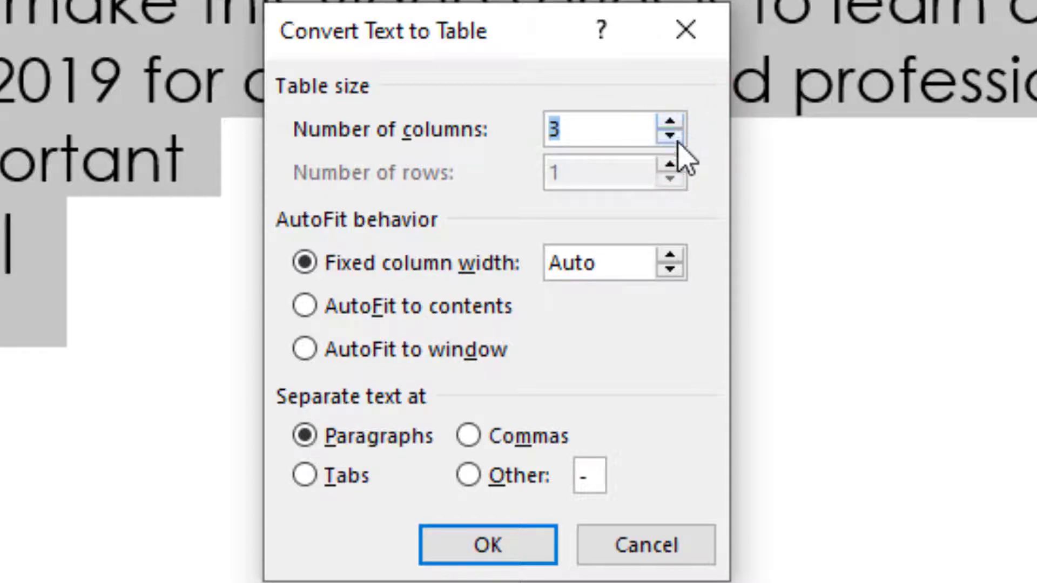
click(520, 556)
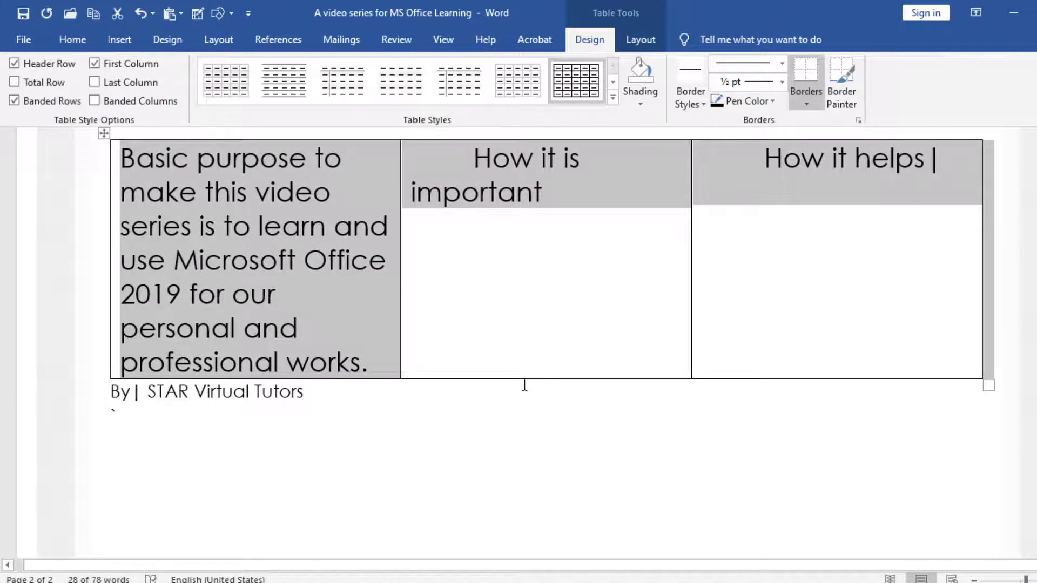
Undo the text-to-table conversion and deselect the restored paragraphs
click(535, 434)
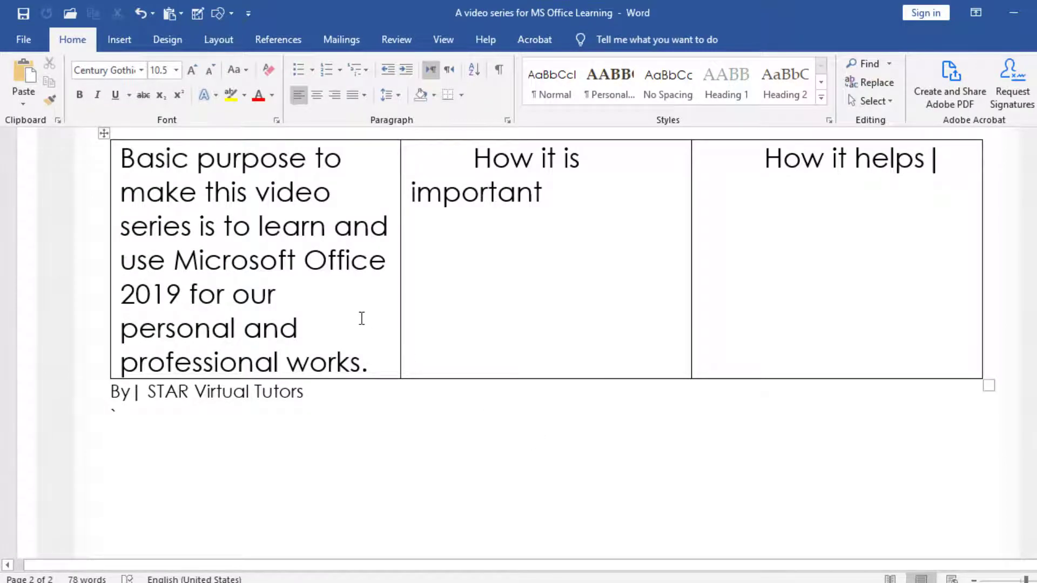
key(ctrl+z)
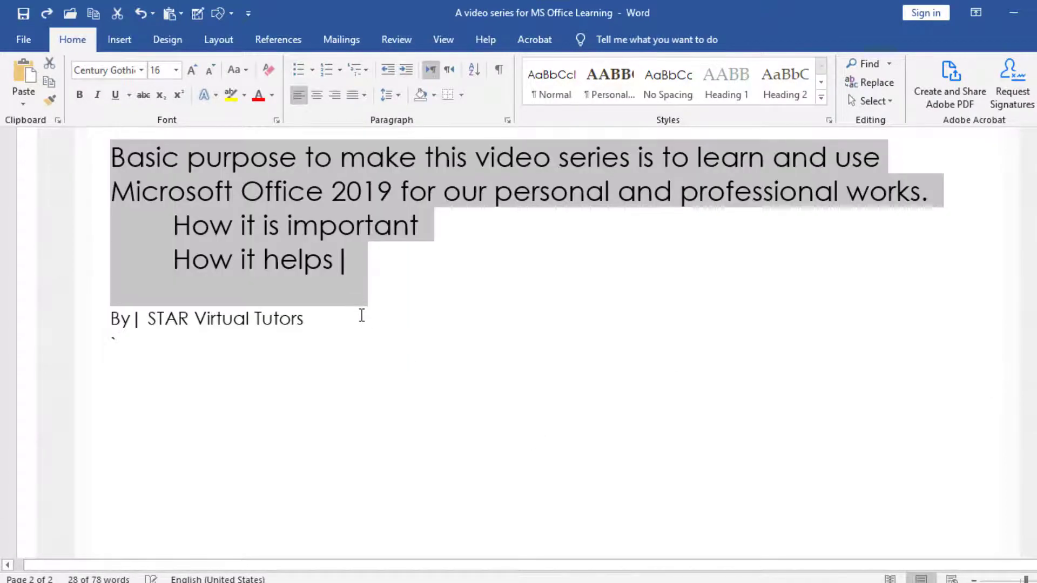
click(393, 323)
Insert the built-in Tabular List quick table in the empty area below the byline
click(118, 40)
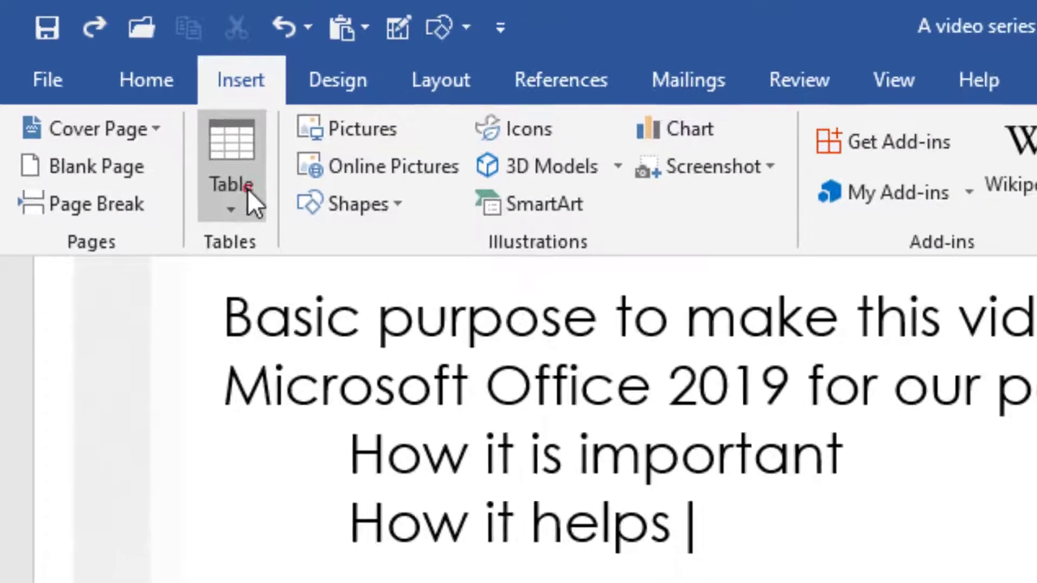
click(286, 238)
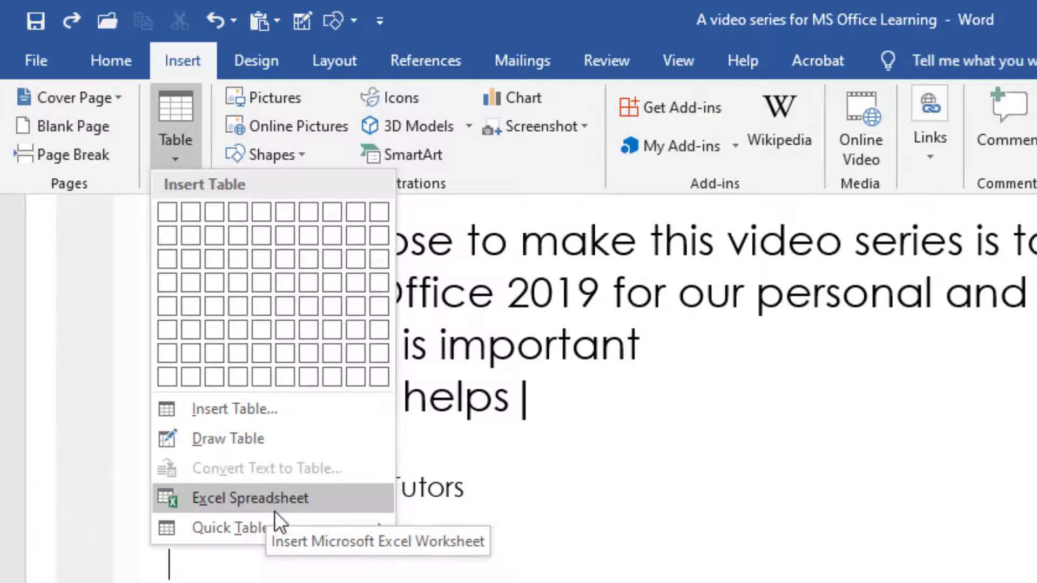
mouse_move(272, 525)
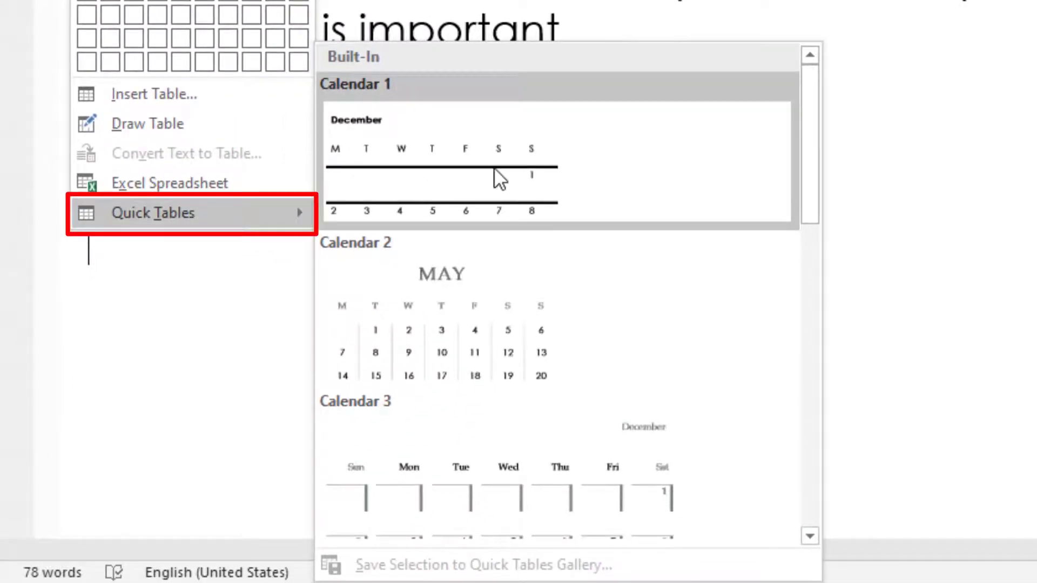
scroll(526, 283, down, 6)
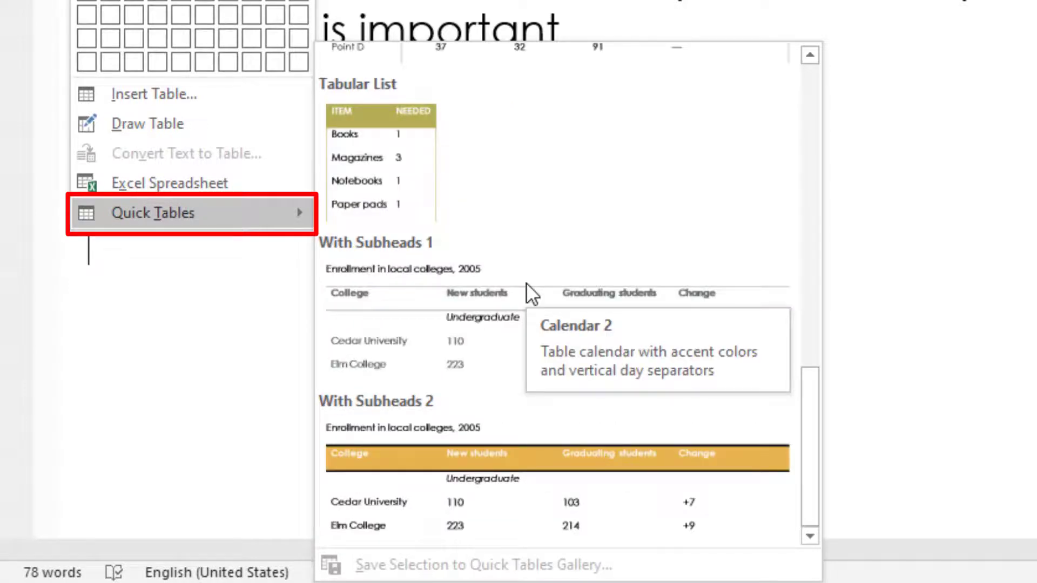
scroll(527, 284, up, 3)
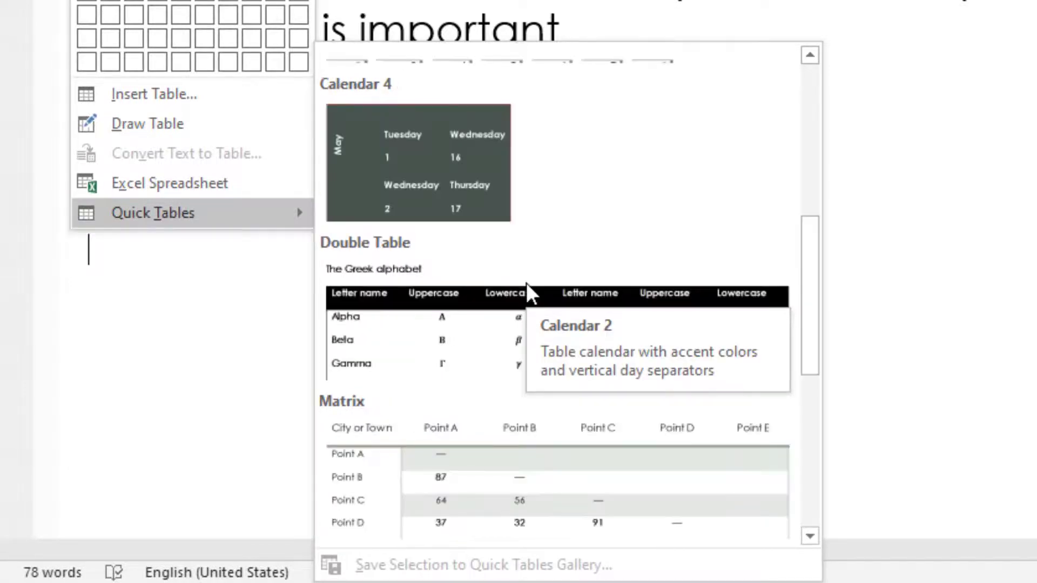
scroll(527, 285, up, 3)
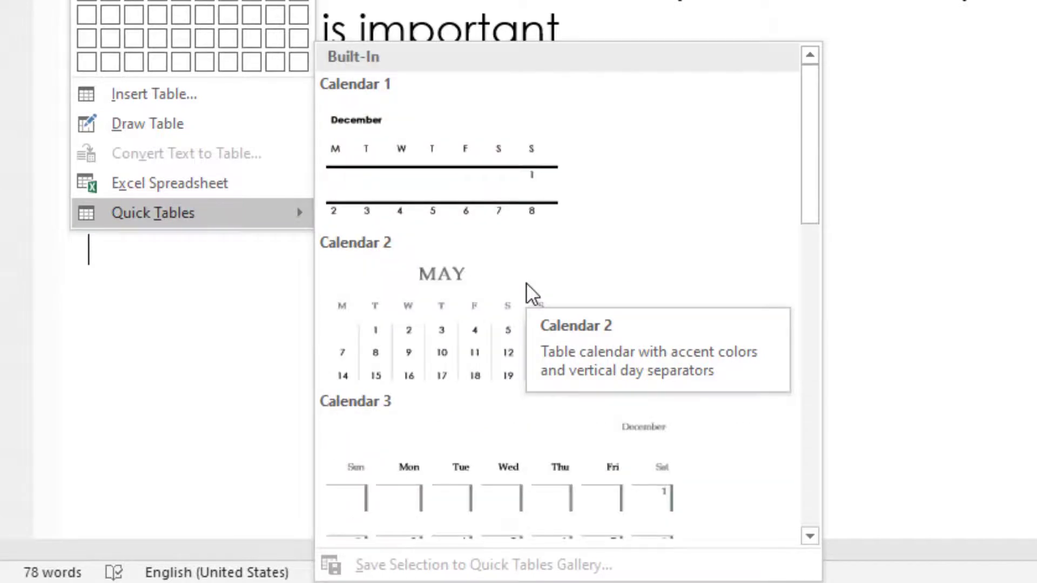
scroll(528, 285, down, 3)
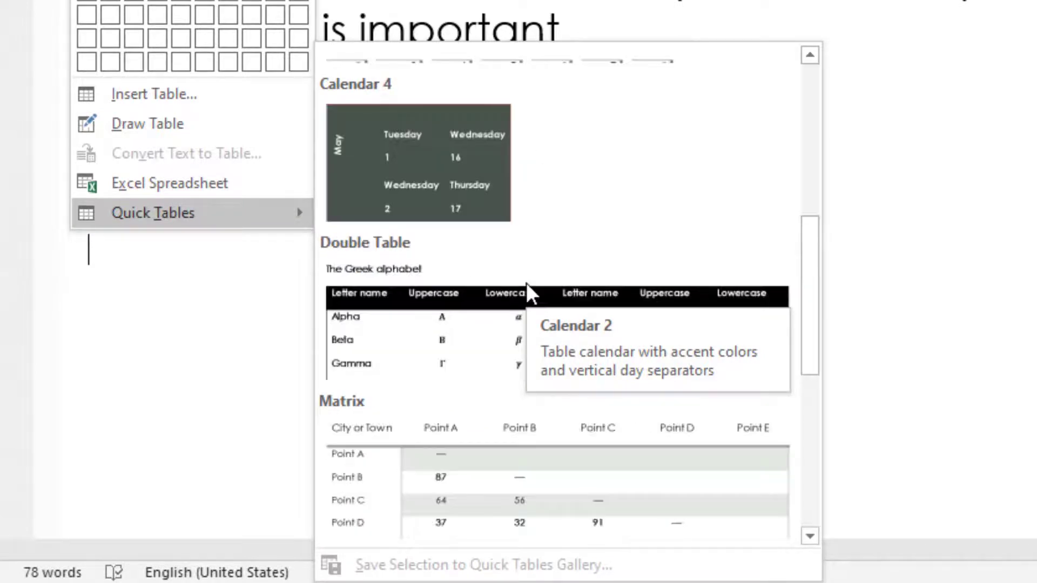
scroll(527, 283, down, 3)
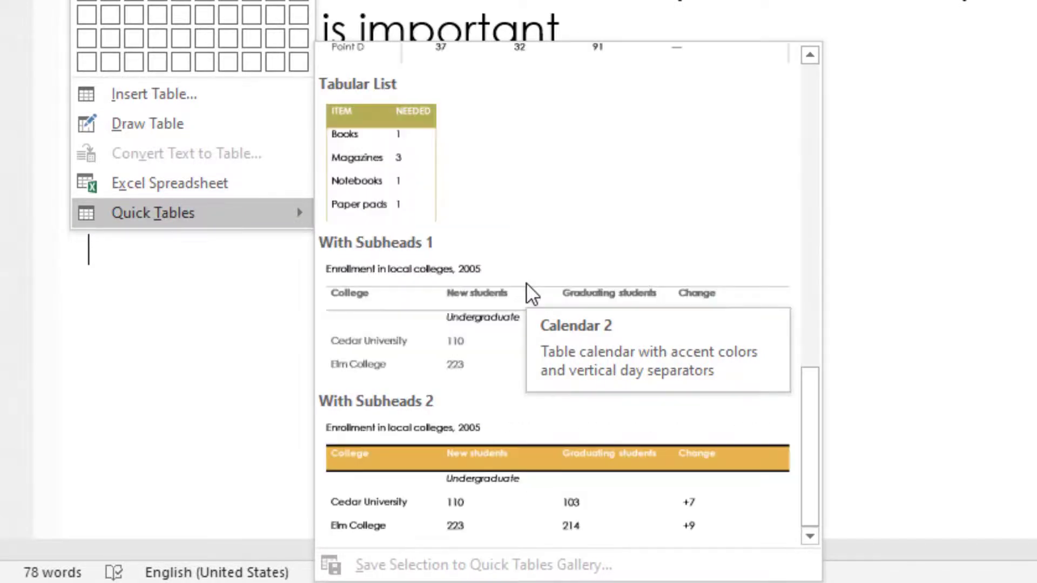
click(400, 186)
Look over the inserted item list table from its header row down to its last row
scroll(411, 270, down, 2)
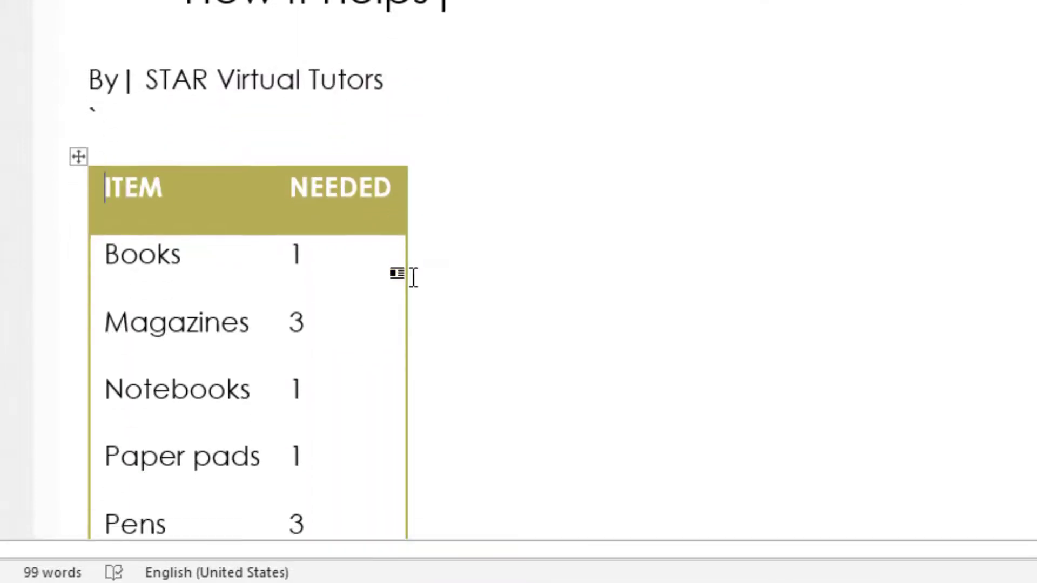
scroll(413, 278, down, 5)
scroll(414, 279, up, 3)
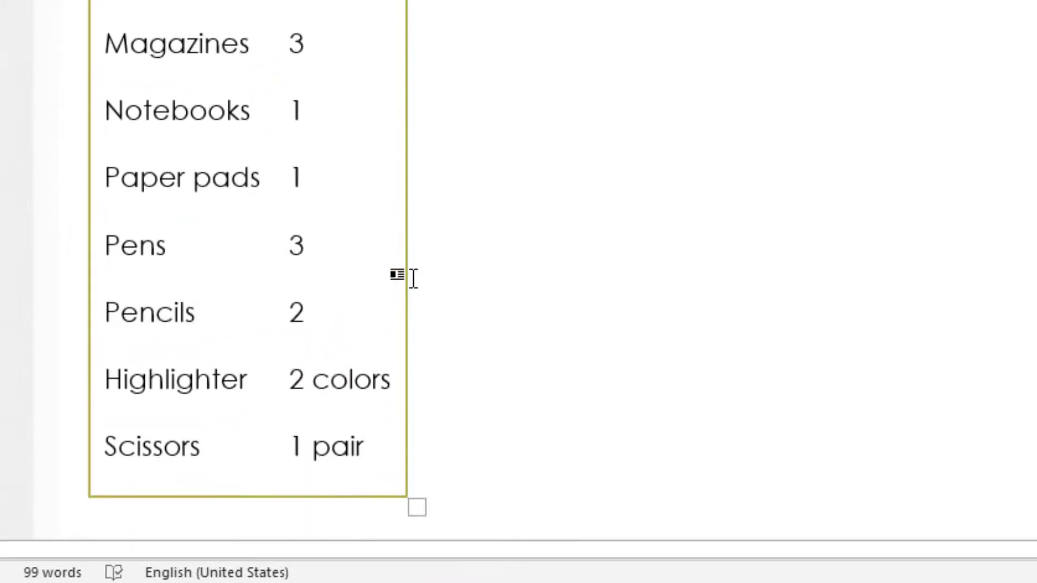
scroll(413, 279, up, 5)
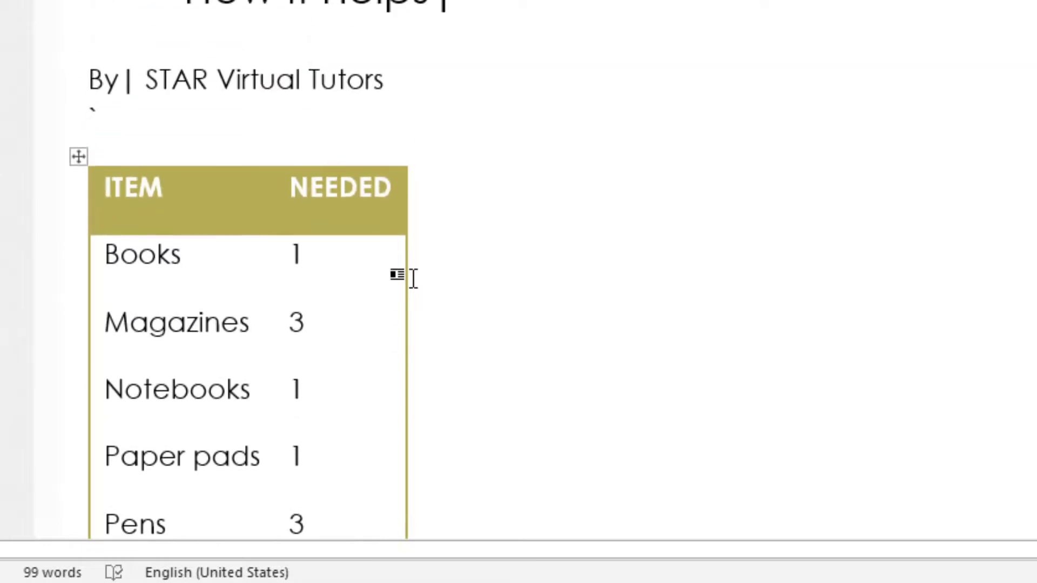
scroll(413, 278, up, 2)
scroll(414, 278, down, 6)
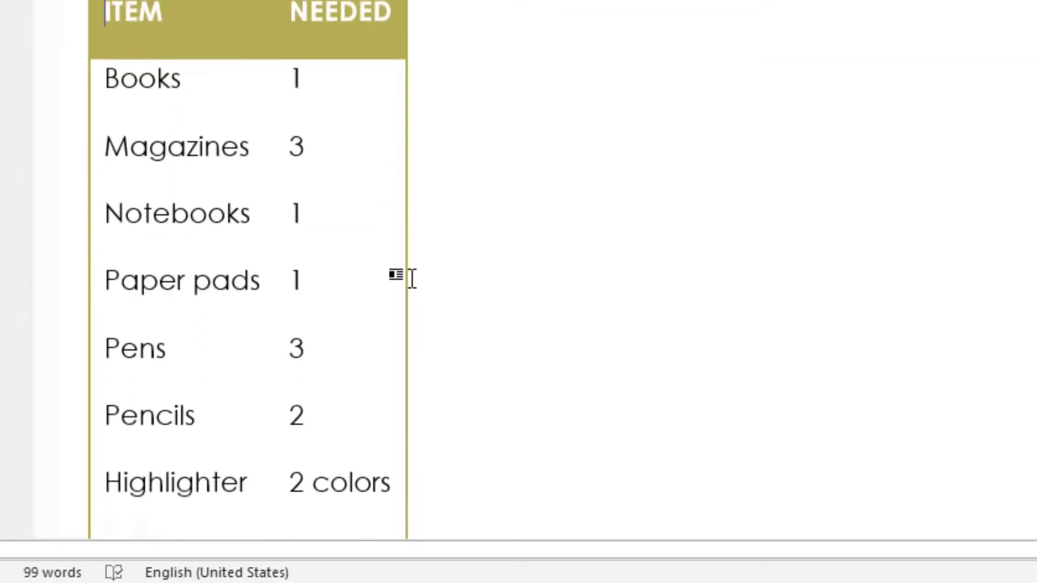
scroll(412, 279, down, 1)
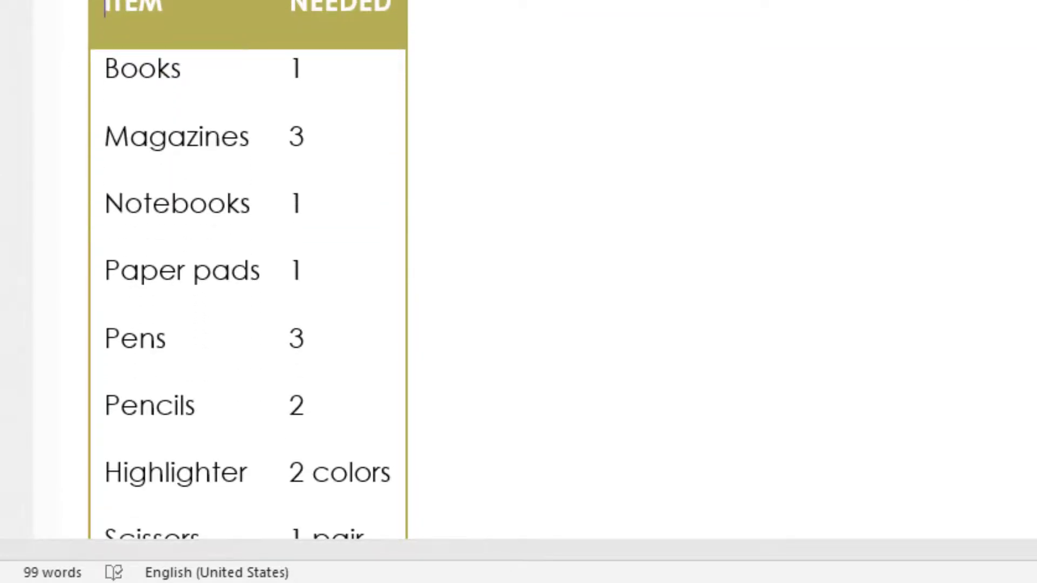